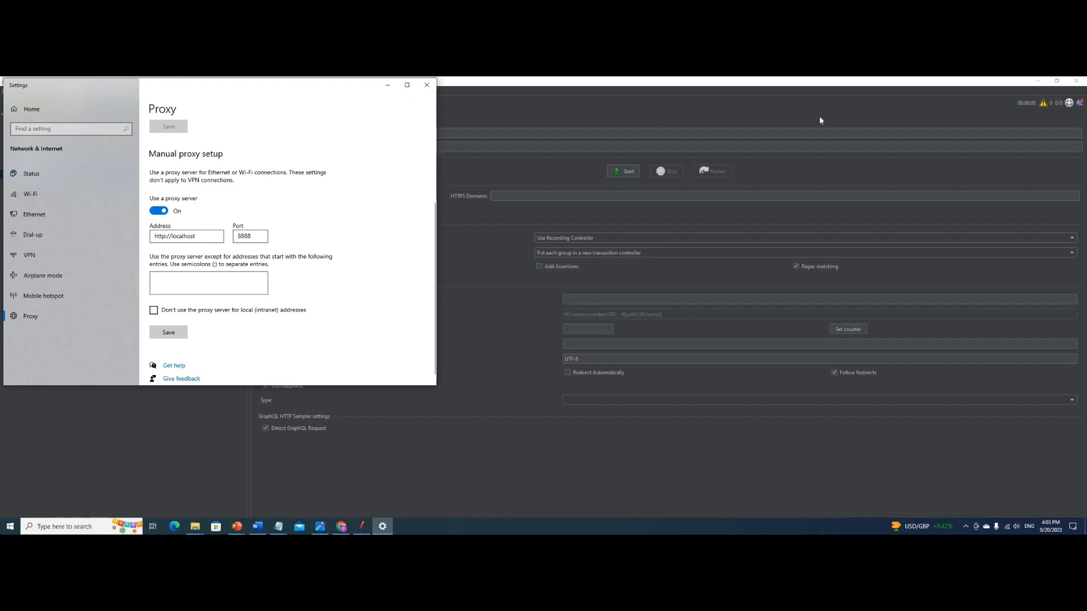
Set the manual proxy server's port to 7777 and save the Windows proxy settings
drag(819, 115, 820, 117)
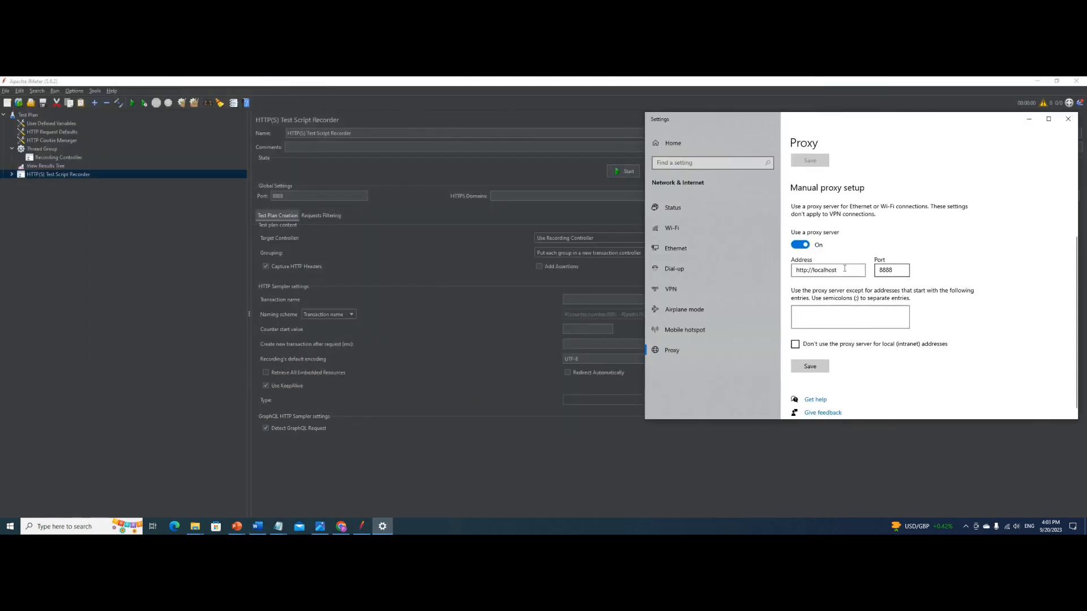
key(Tab)
text(7777)
click(801, 369)
Set the HTTP(S) Test Script Recorder's port to 7777 and start recording, acknowledging the root CA certificate notice
double_click(299, 195)
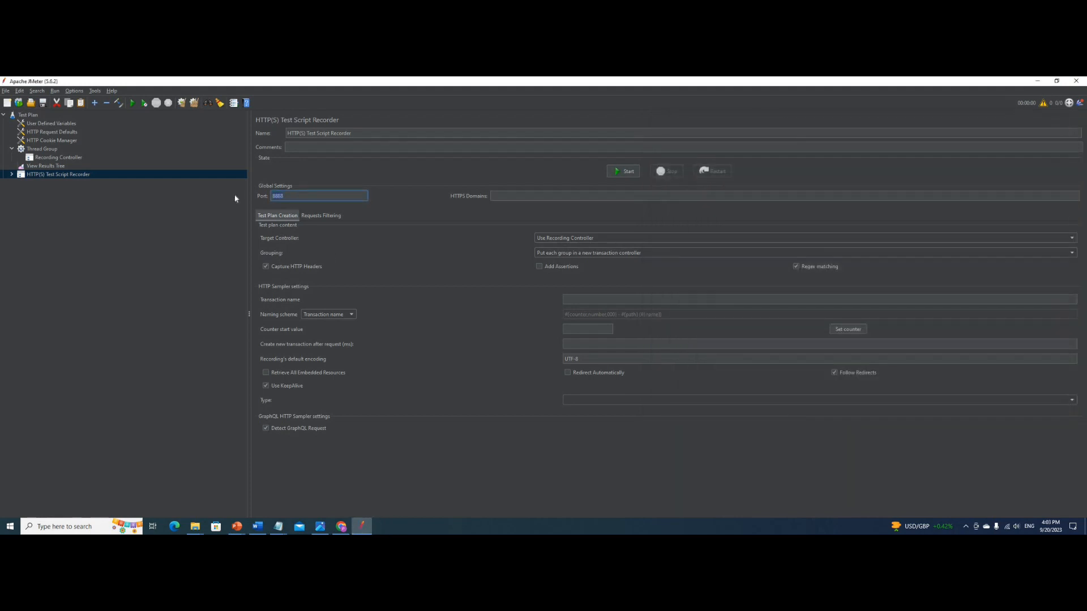
text(7777)
click(43, 103)
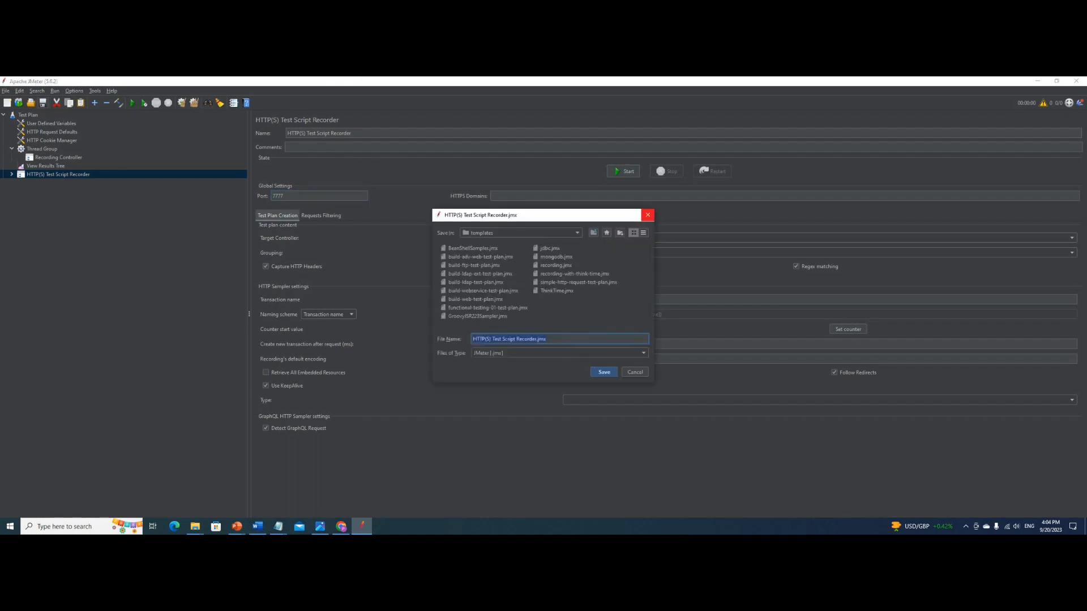
click(649, 216)
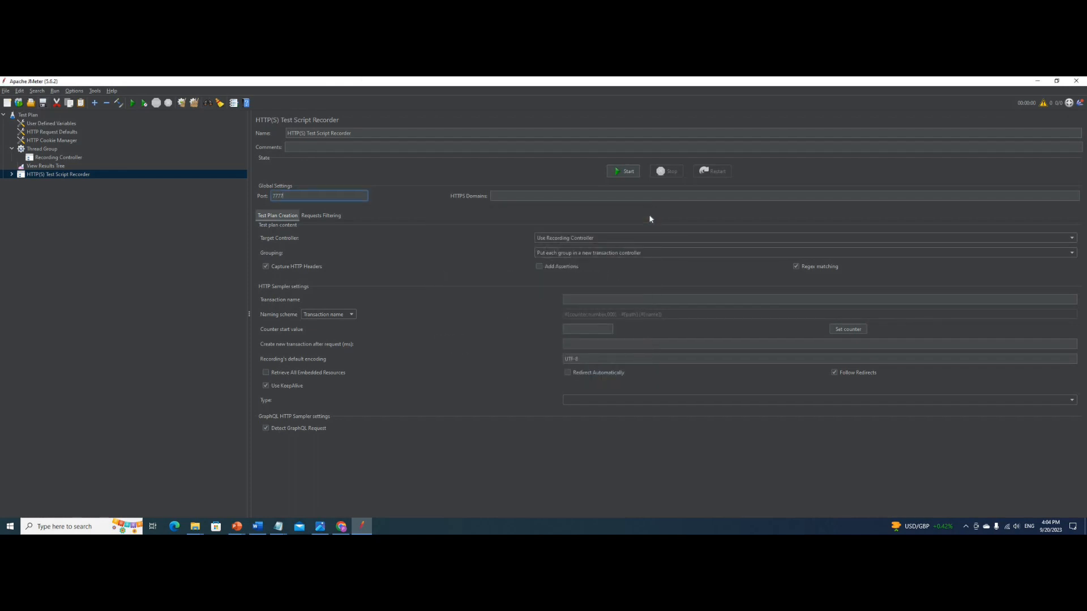
click(626, 172)
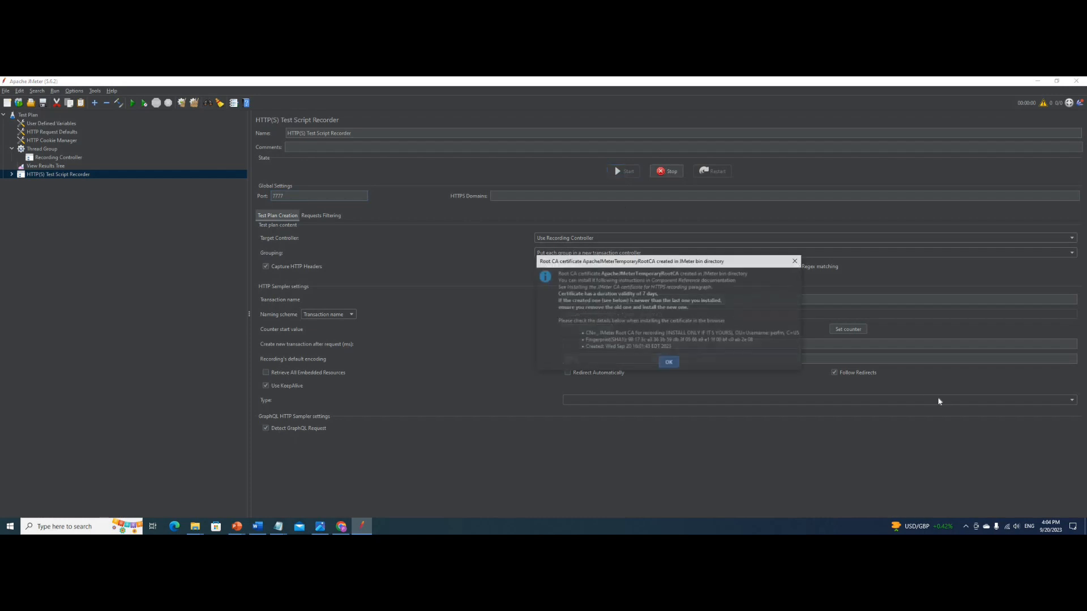
click(667, 363)
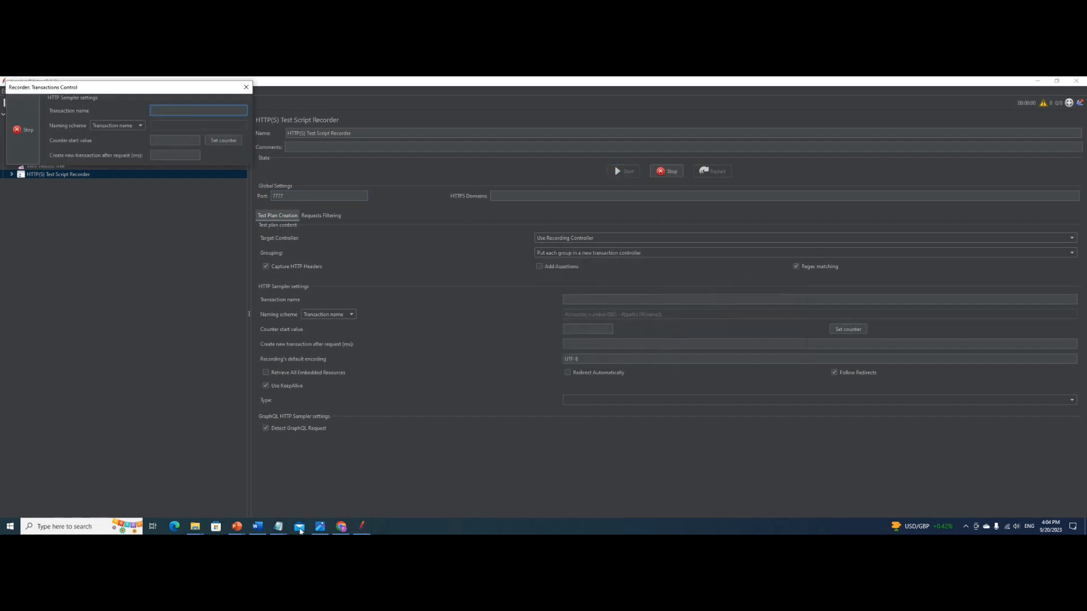
Switch to Chrome and close its Settings page, leaving the JPetStore site open, with the recorder's transaction window moved aside
mouse_move(342, 529)
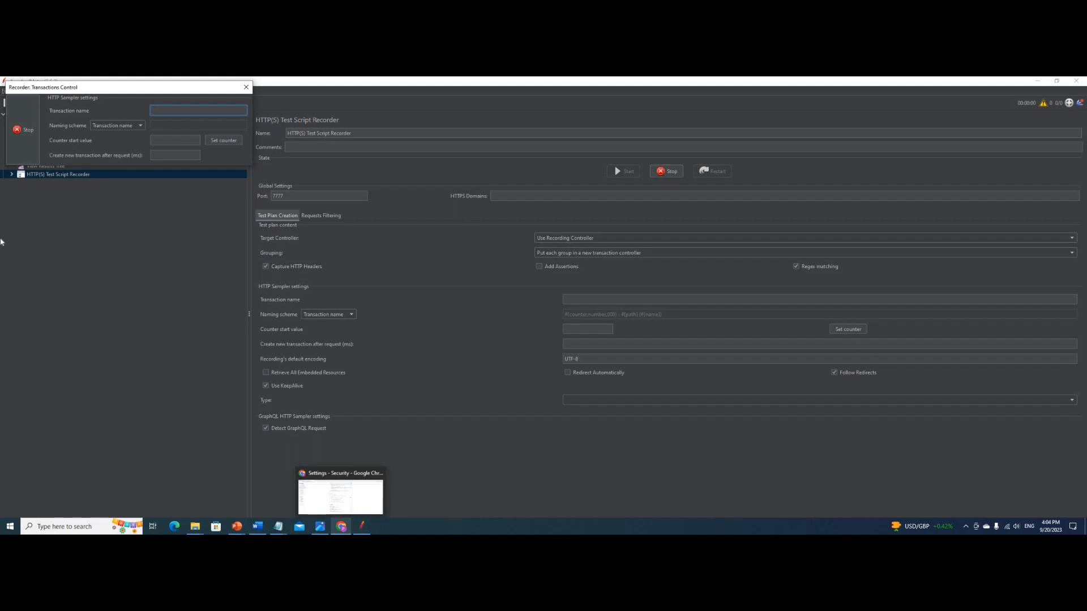
click(340, 496)
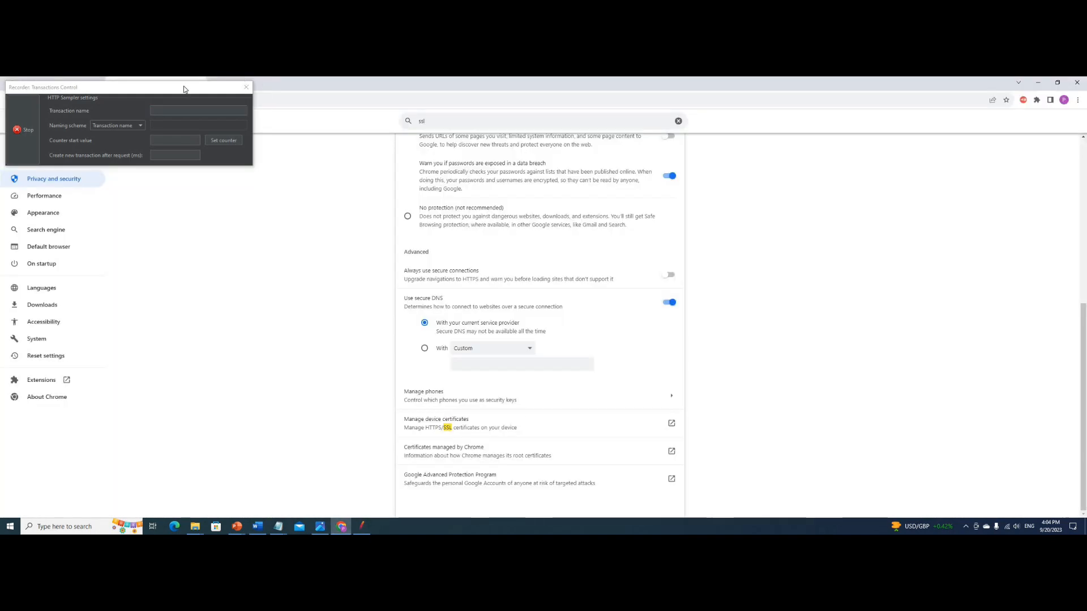
drag(184, 89, 662, 132)
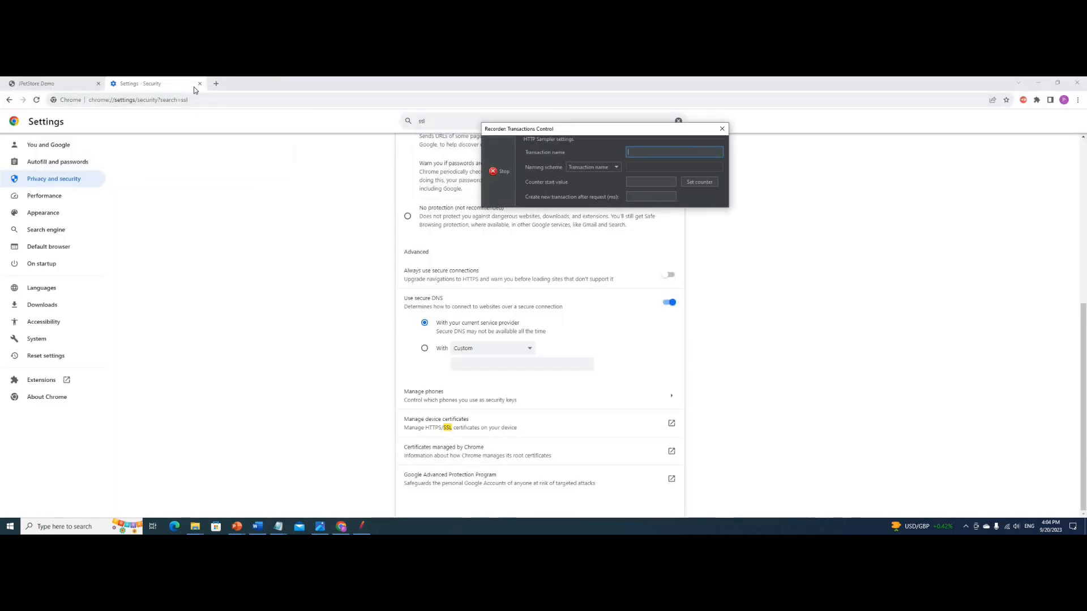
click(199, 83)
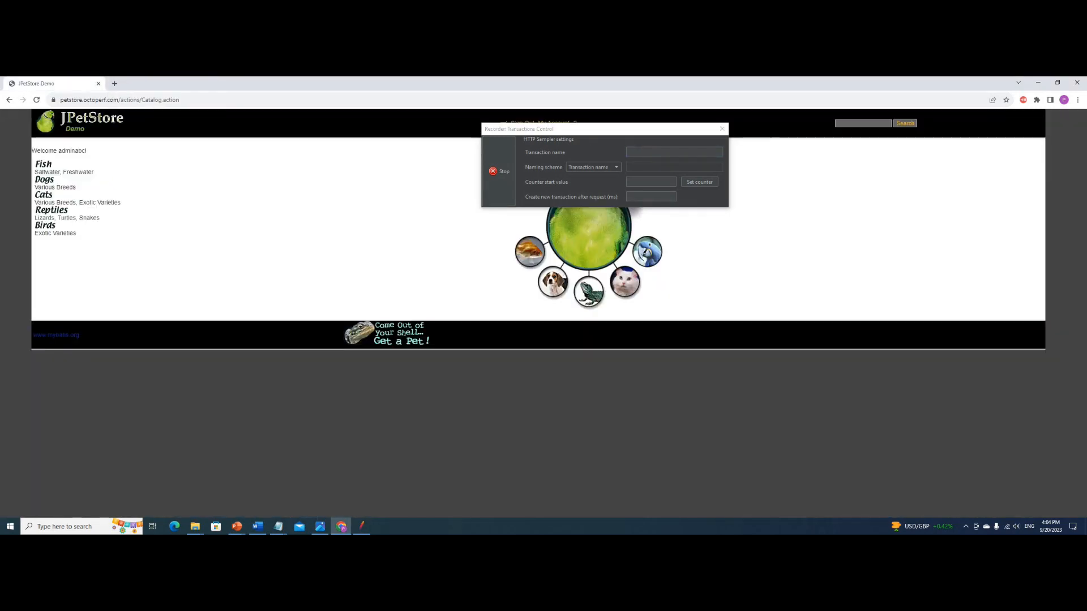
Name the recorder's transaction Home and load the JPetStore home page through the site logo
click(673, 152)
text(Hom)
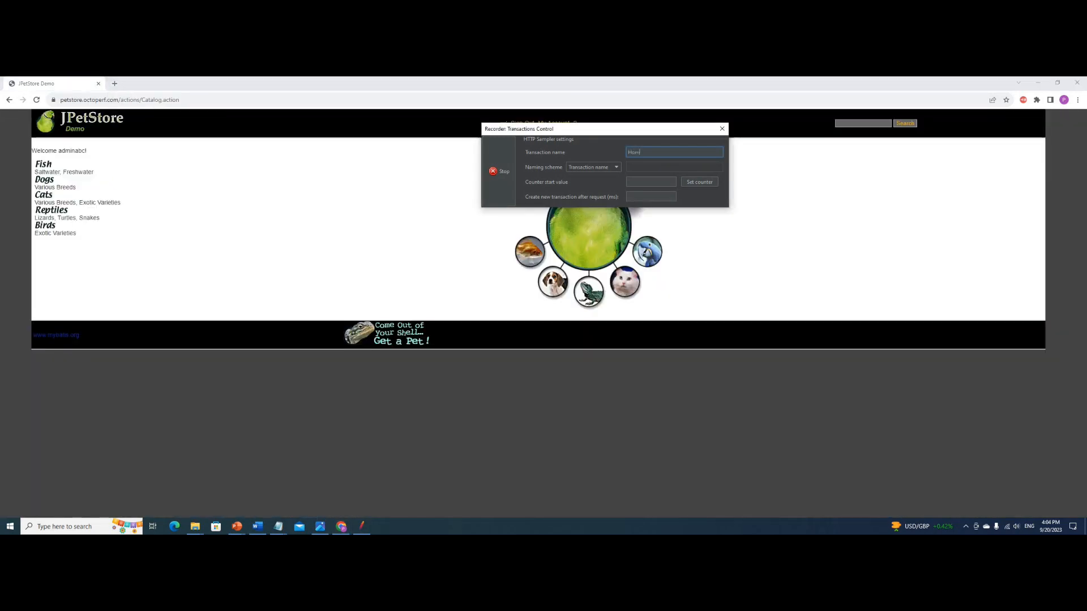
text(e)
click(72, 124)
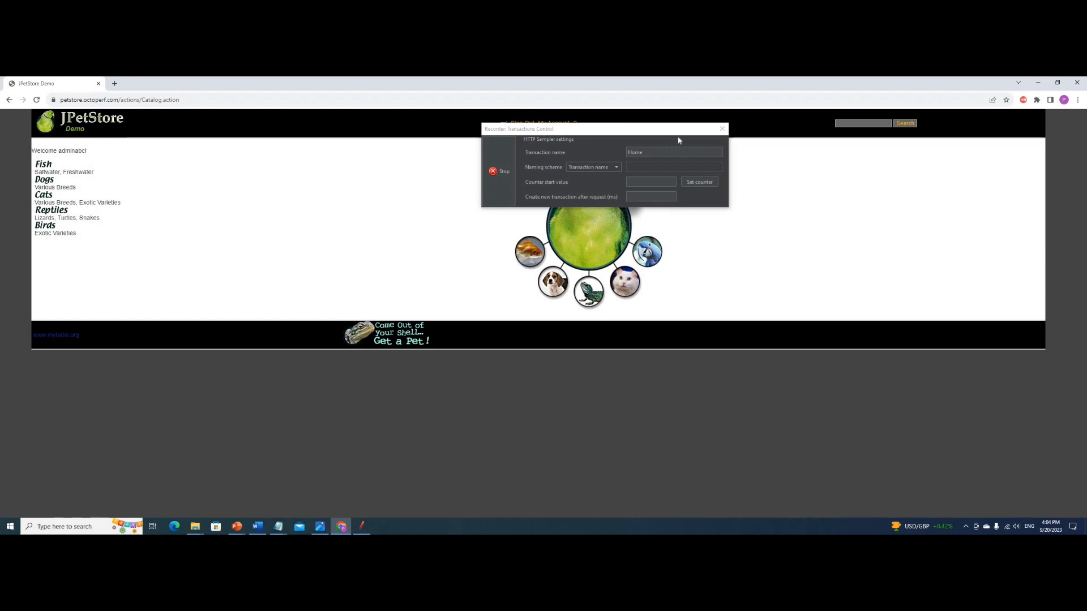
Move the transaction window clear of the site's links, rename the transaction Myaccount and open the My Account page
drag(679, 132, 1057, 325)
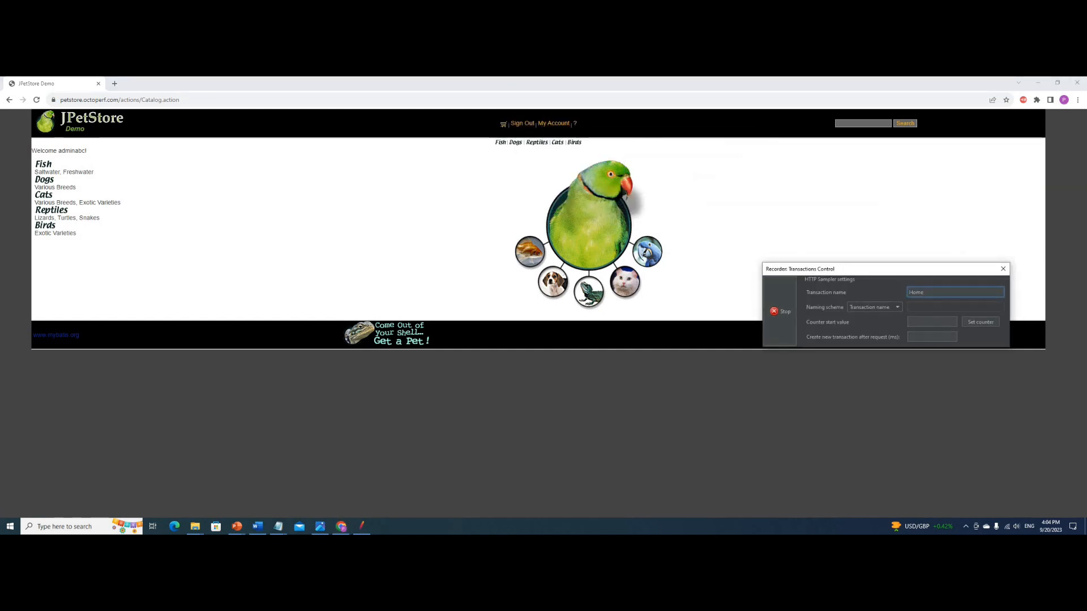
key(ctrl+a)
text(Myaccount)
click(555, 123)
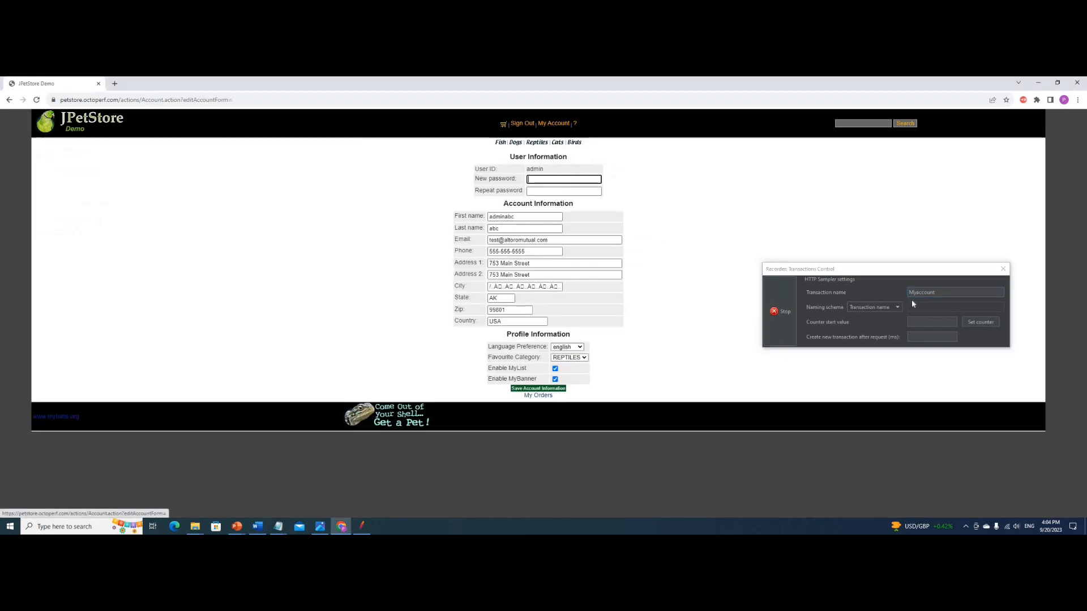
Rename the recorder's transaction to Logout and sign out of JPetStore
click(802, 311)
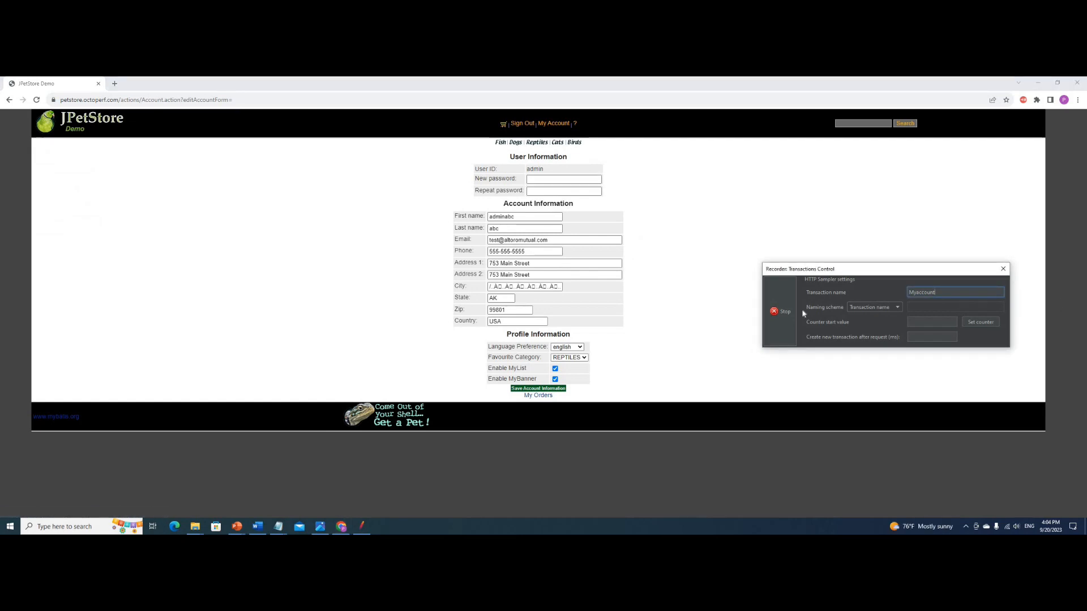
key(BackSpace)
key(BackSpace)
key(BackSpace)
key(BackSpace)
key(BackSpace)
key(BackSpace)
key(BackSpace)
key(BackSpace)
text(Logo)
click(515, 125)
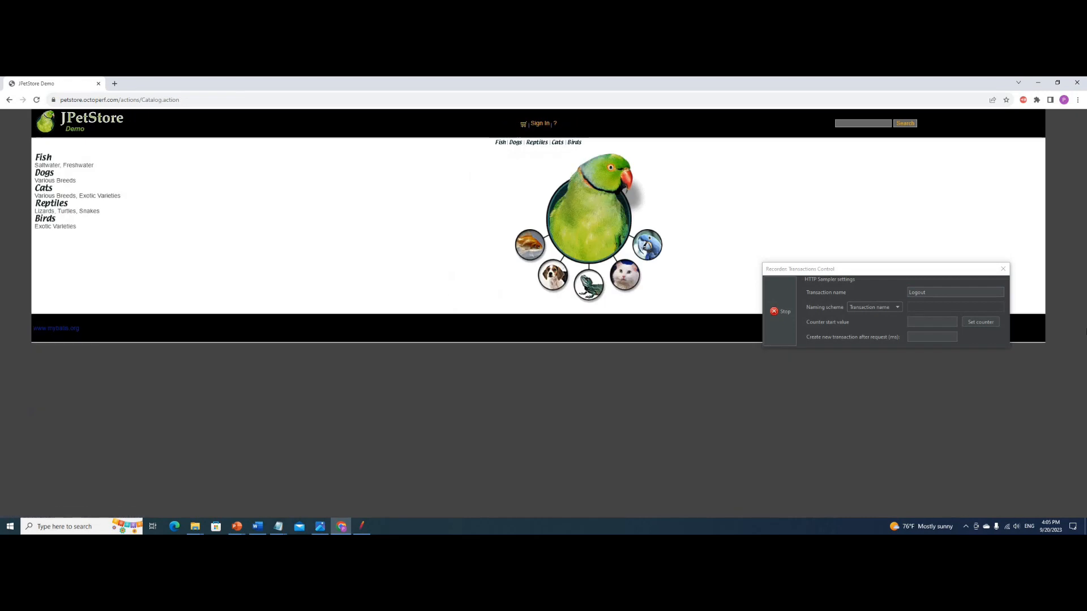
Stop the recording and switch back to JMeter
click(785, 299)
click(782, 311)
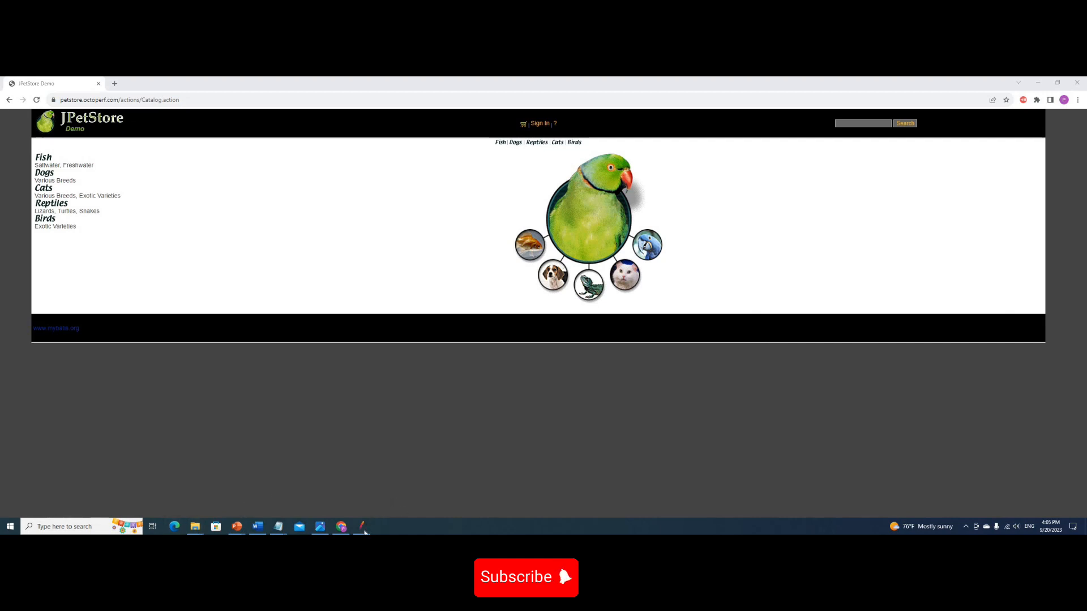
click(362, 527)
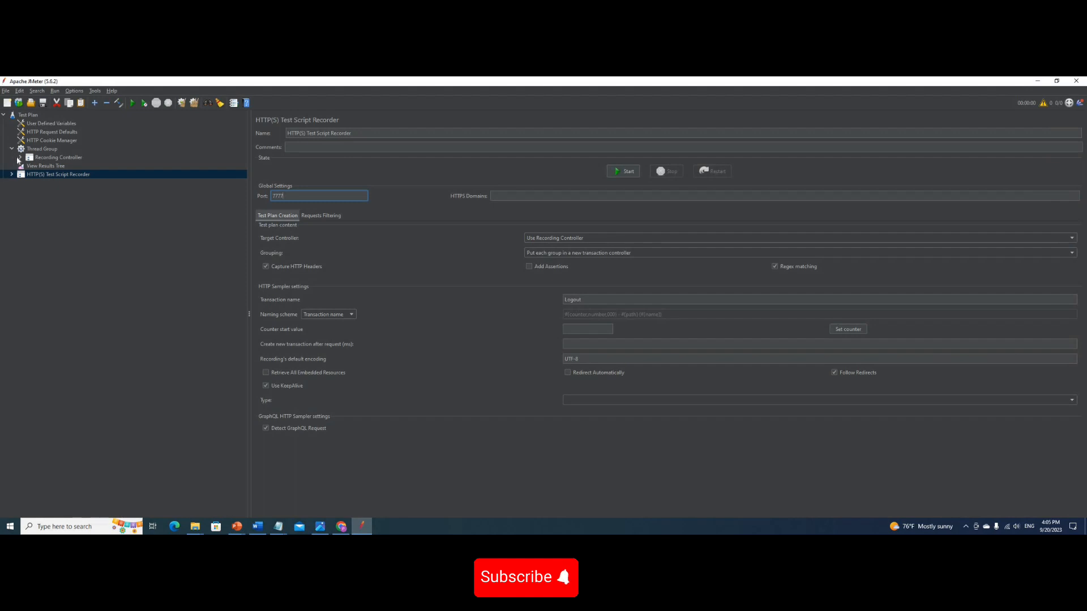
Examine the recorded Home and Myaccount transactions under the Recording Controller, including the individual Myaccount requests
click(21, 159)
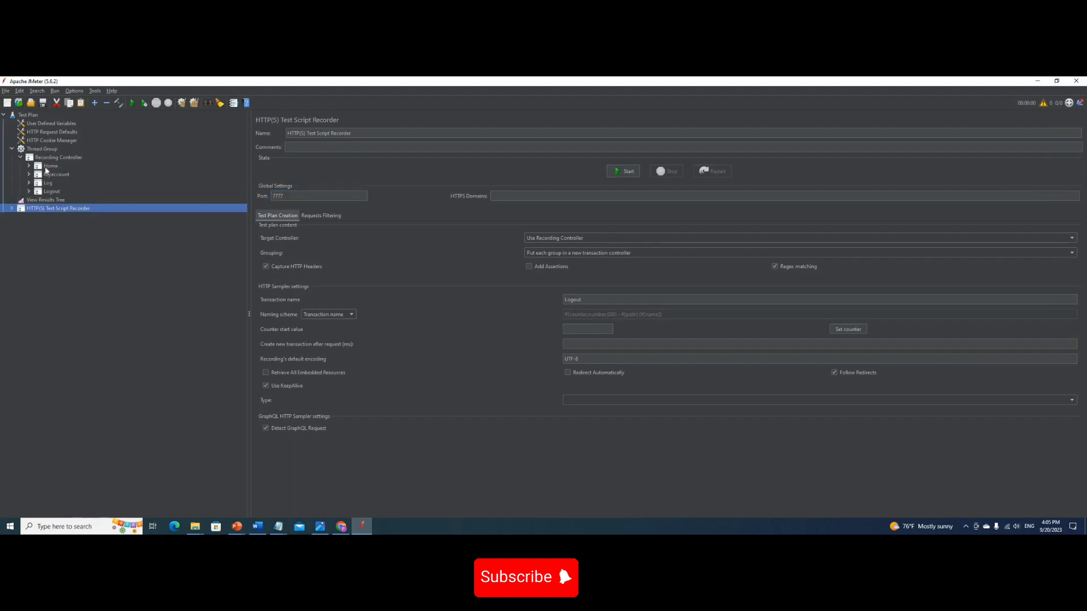
click(51, 168)
click(54, 176)
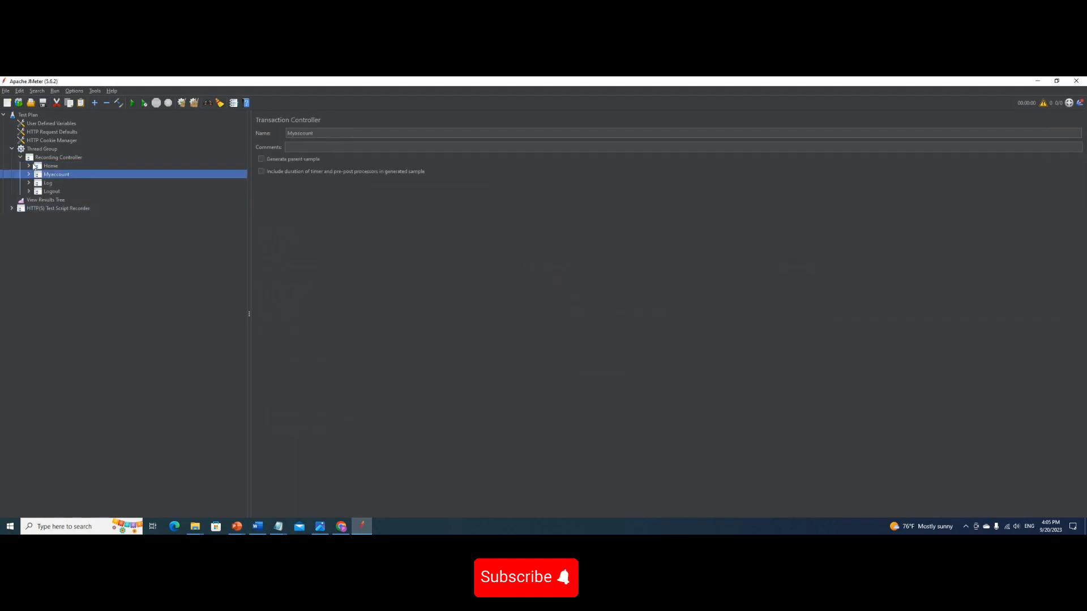
click(30, 166)
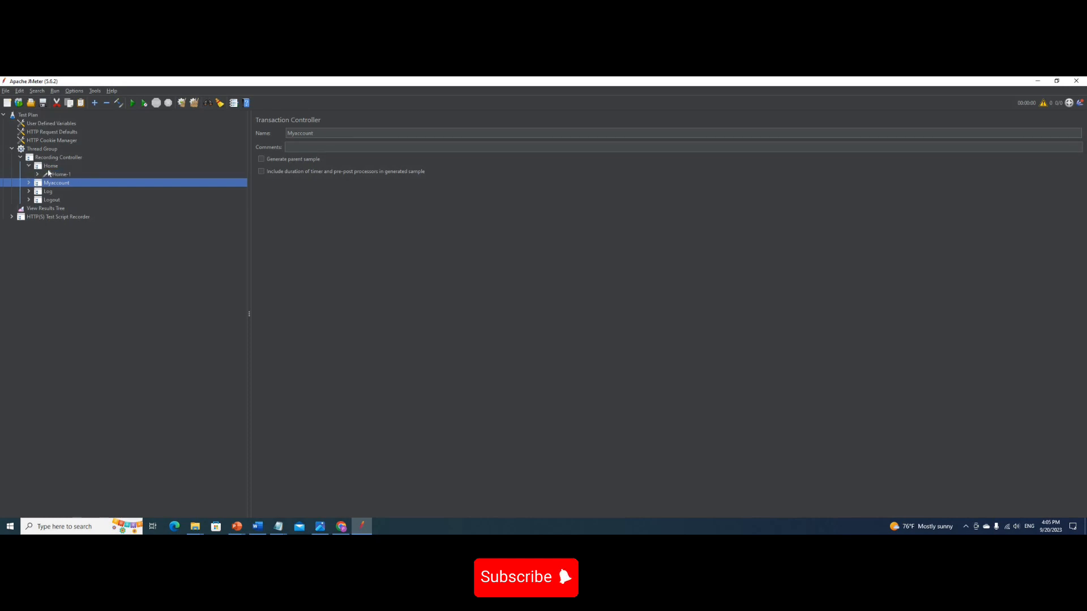
click(29, 184)
click(57, 191)
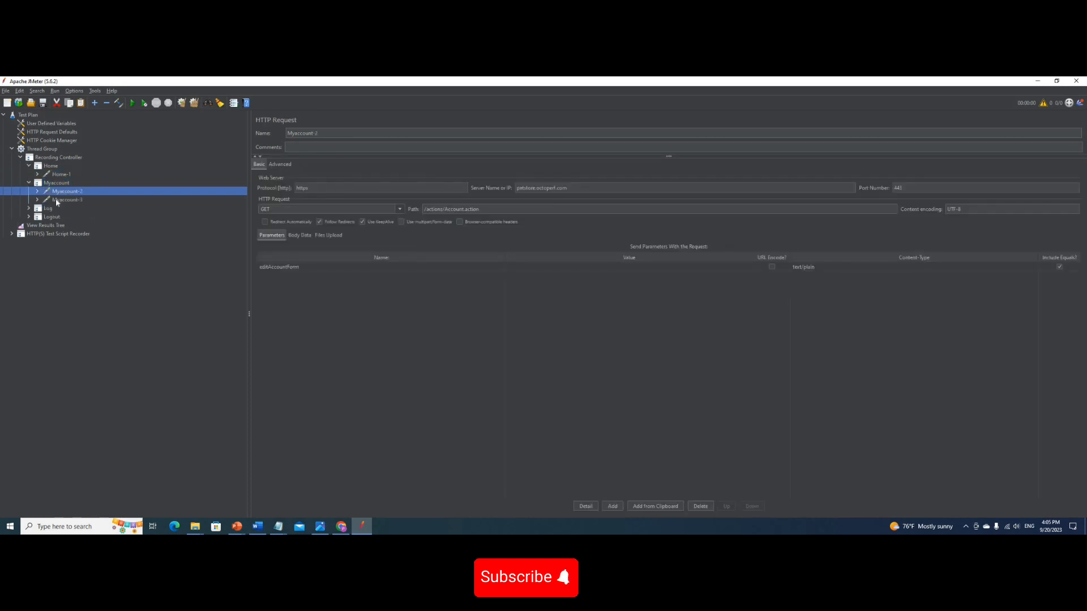
click(42, 201)
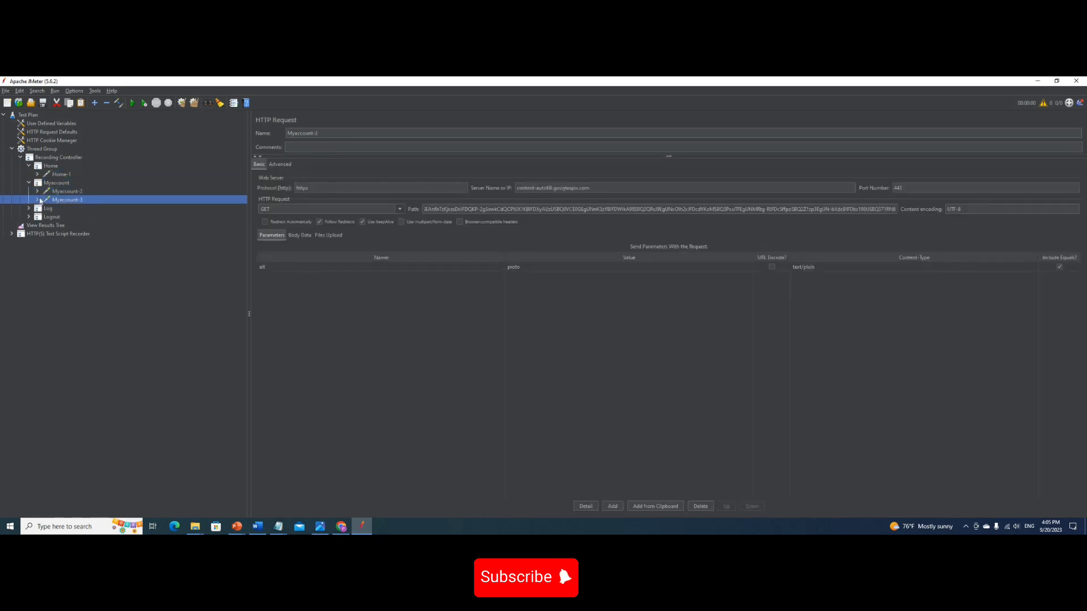
click(38, 192)
View the Home-1 sample's response body in the View Results Tree under the HTTP(S) Test Script Recorder
click(34, 243)
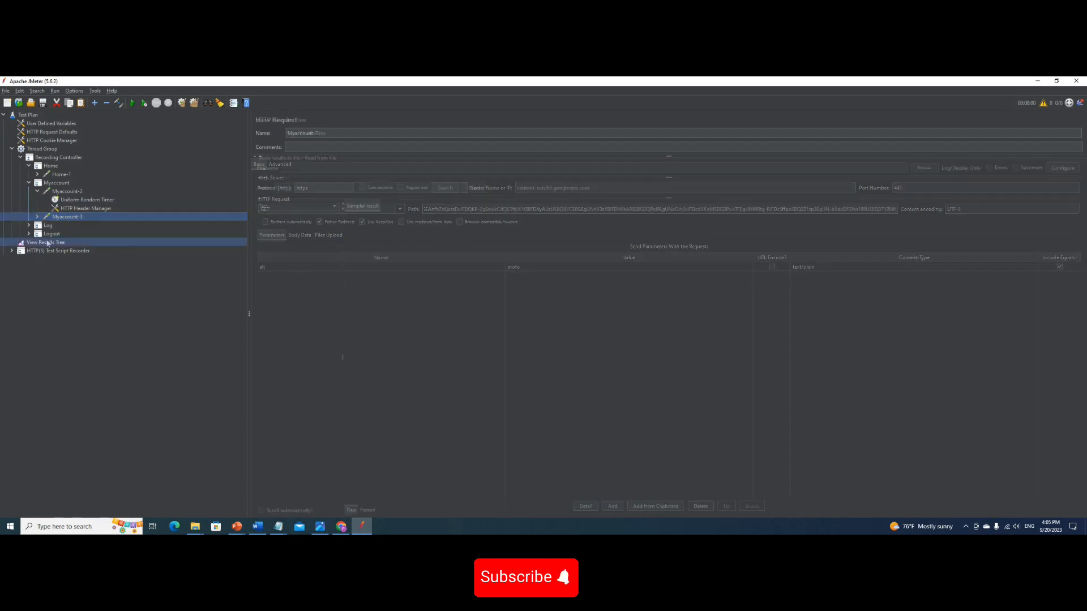
click(12, 250)
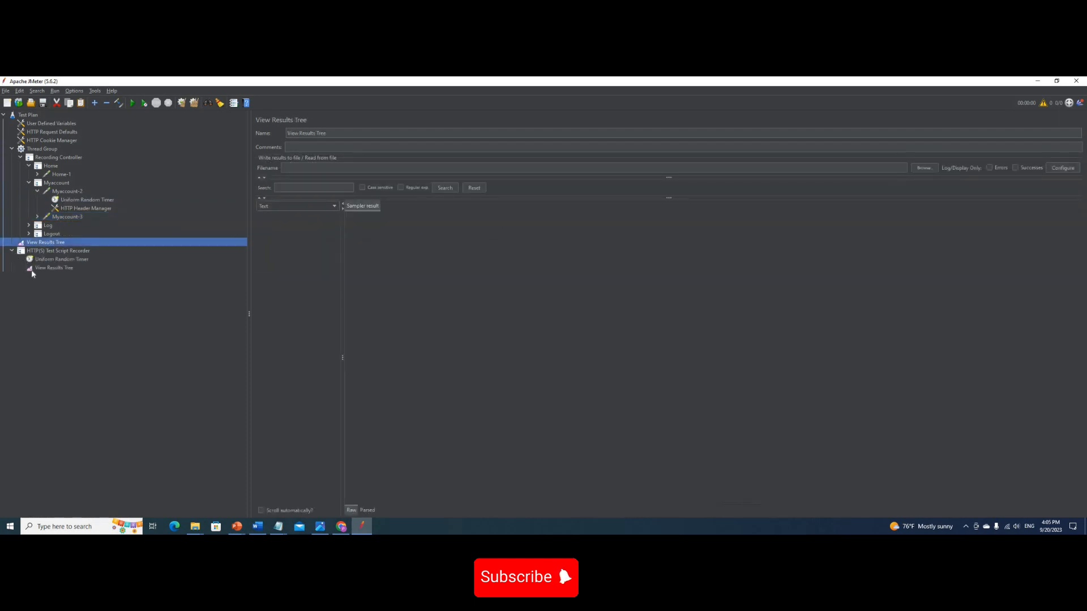
click(46, 268)
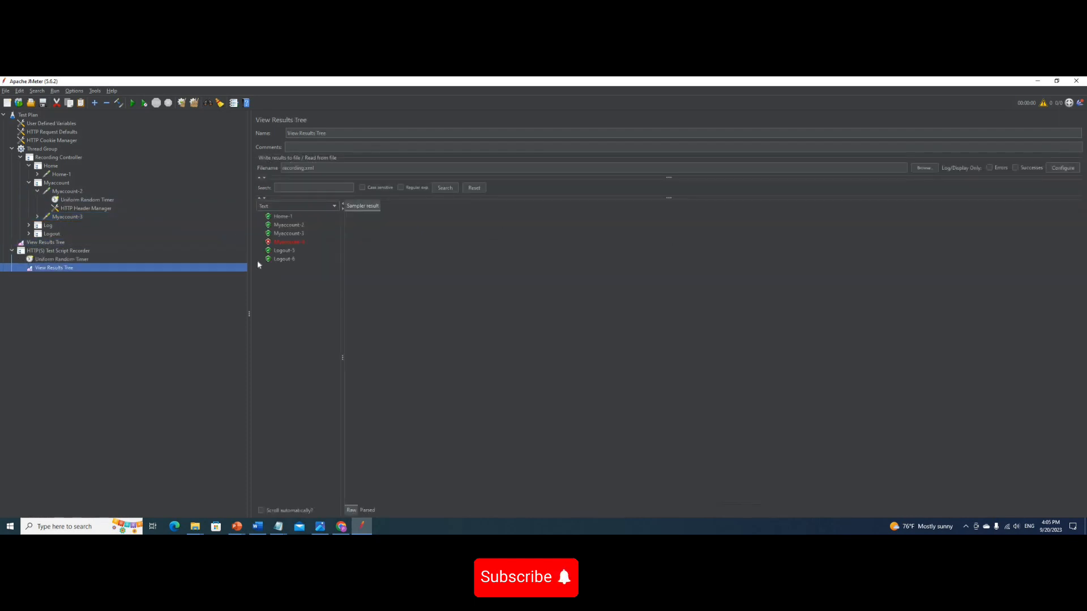
click(281, 216)
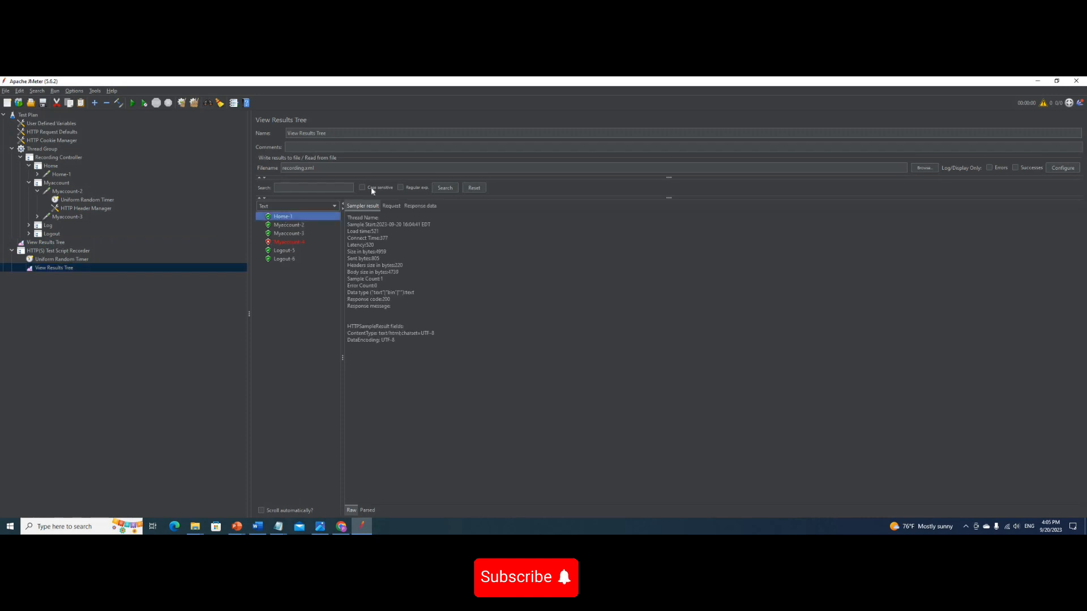
click(419, 207)
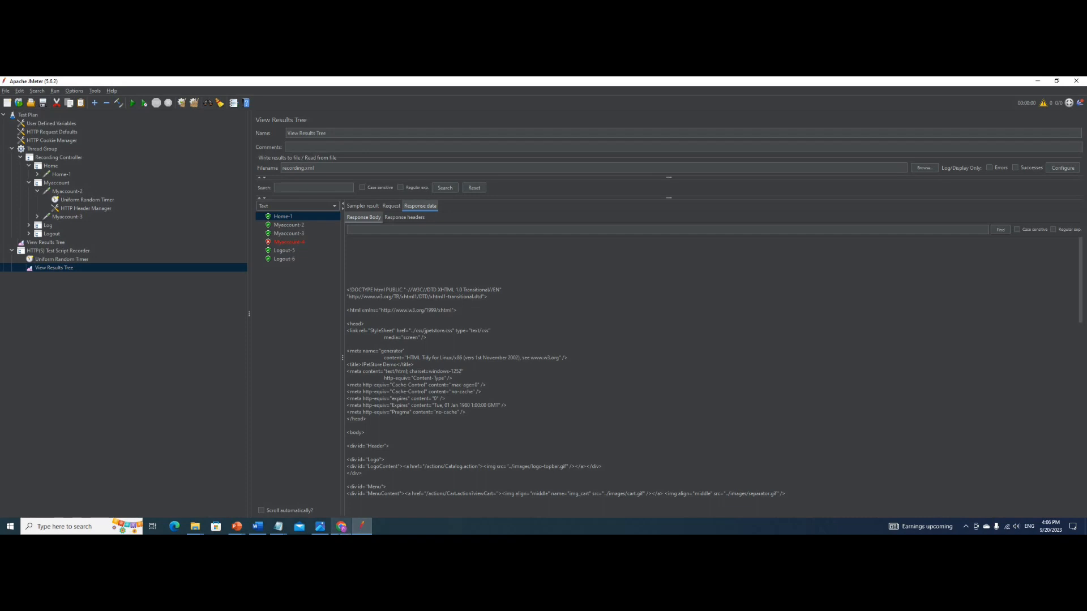
Turn off the manual proxy server in the Windows proxy settings and reload the JPetStore page in Chrome
click(341, 526)
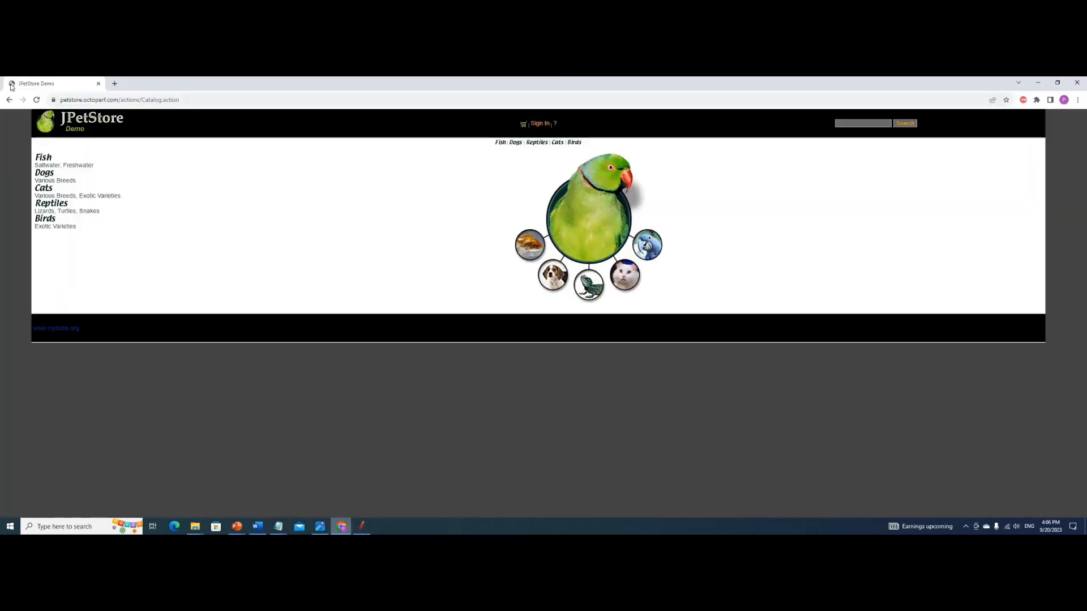
click(36, 100)
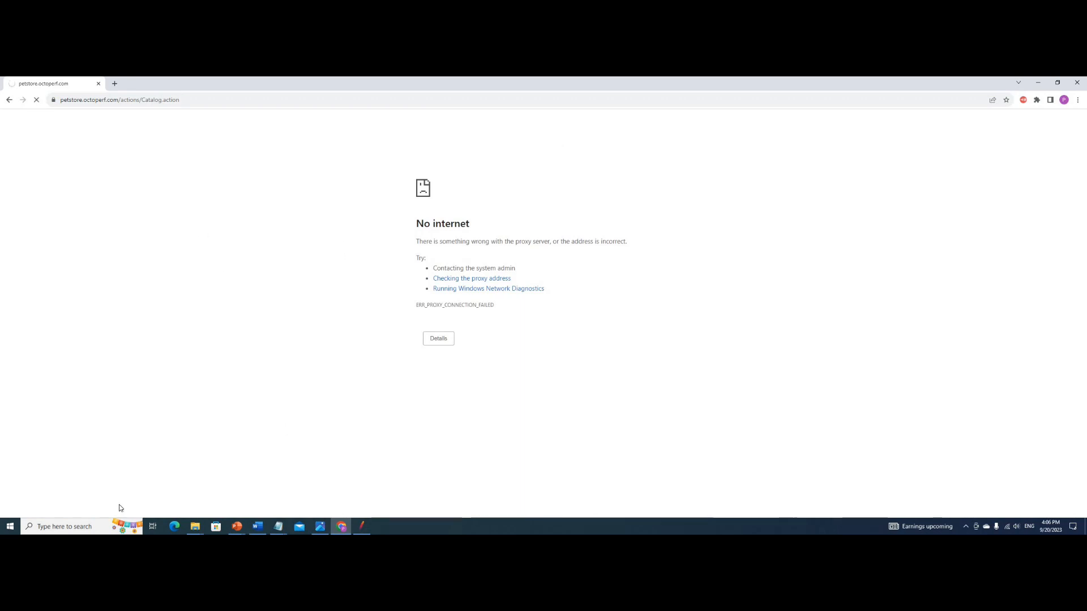
click(6, 528)
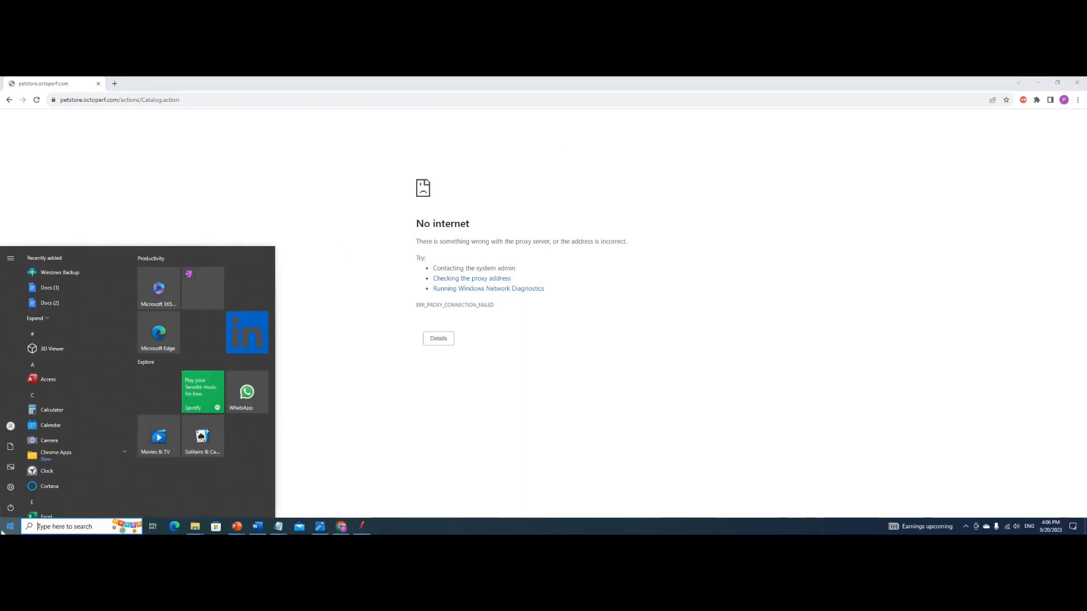
text(pro)
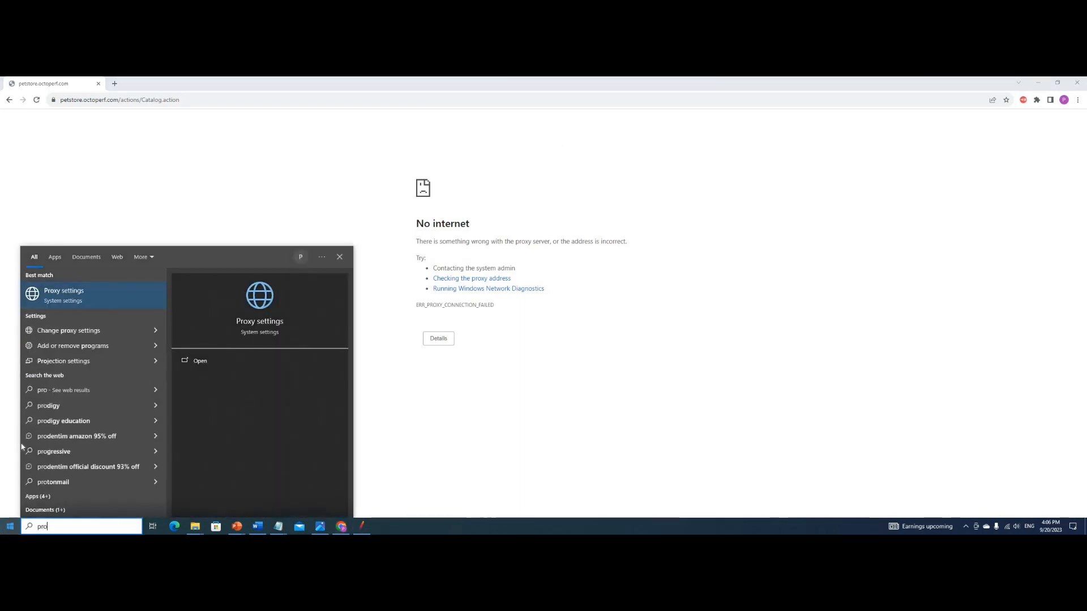
click(100, 292)
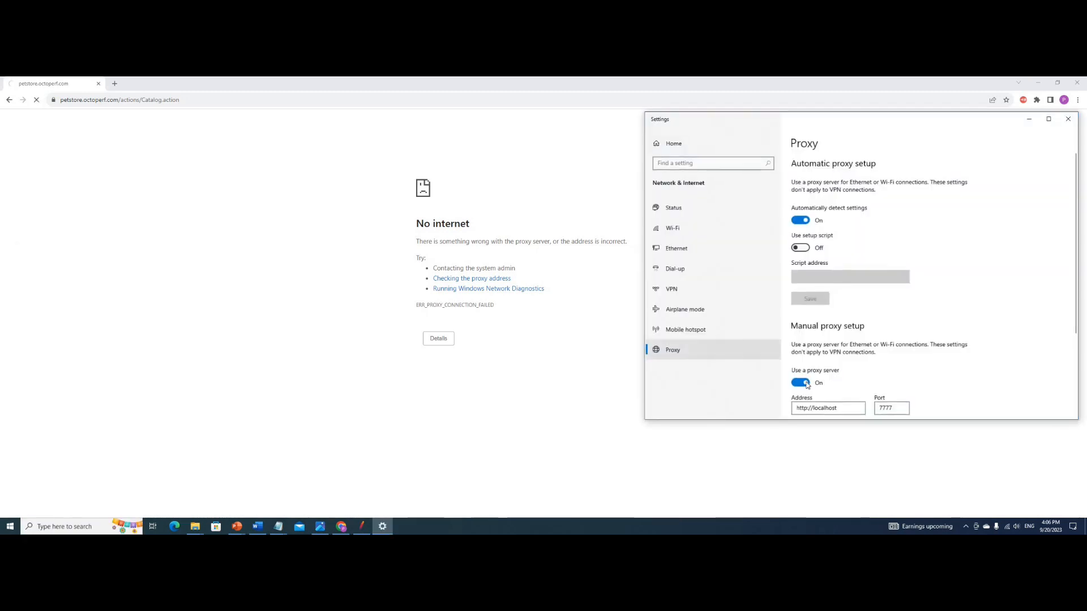
scroll(891, 364, down, 3)
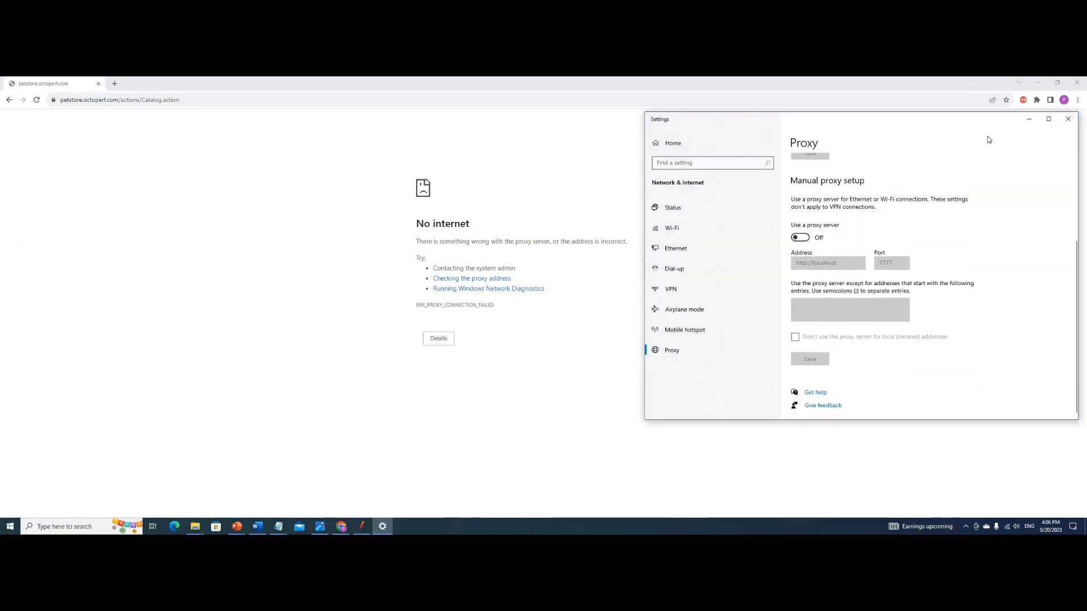
click(1068, 119)
click(36, 100)
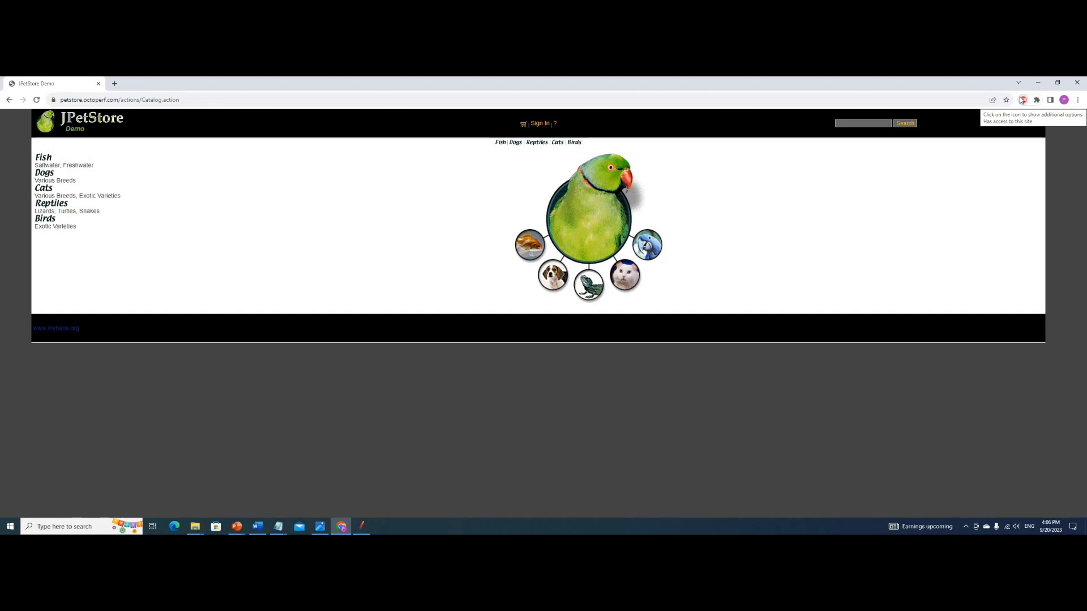
Switch back to JMeter and review the response bodies of the Myaccount-2, Myaccount-3 and both Logout samples
click(362, 526)
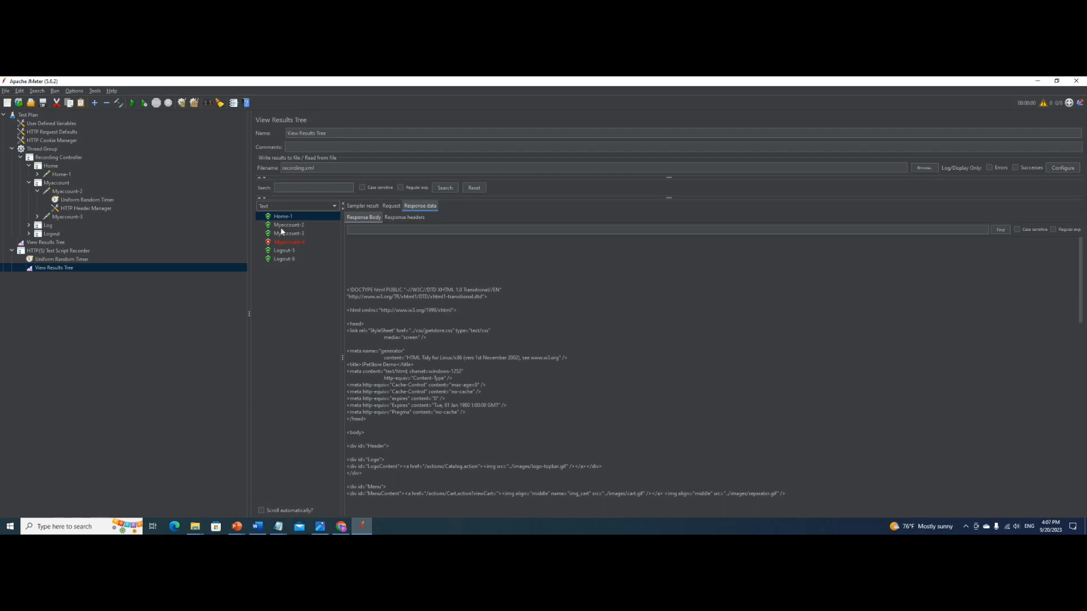
click(311, 226)
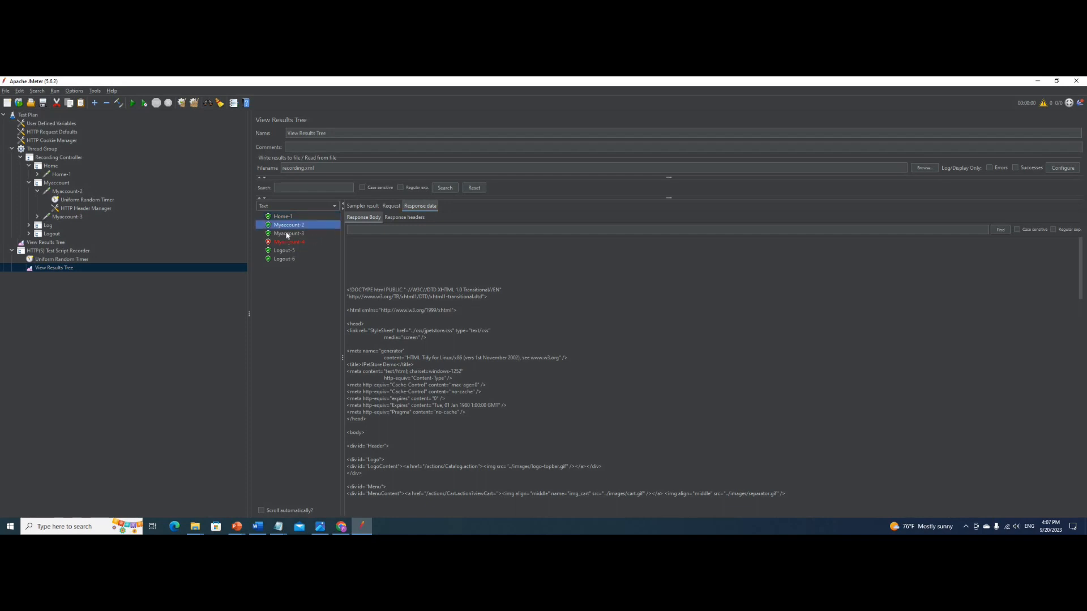
click(287, 234)
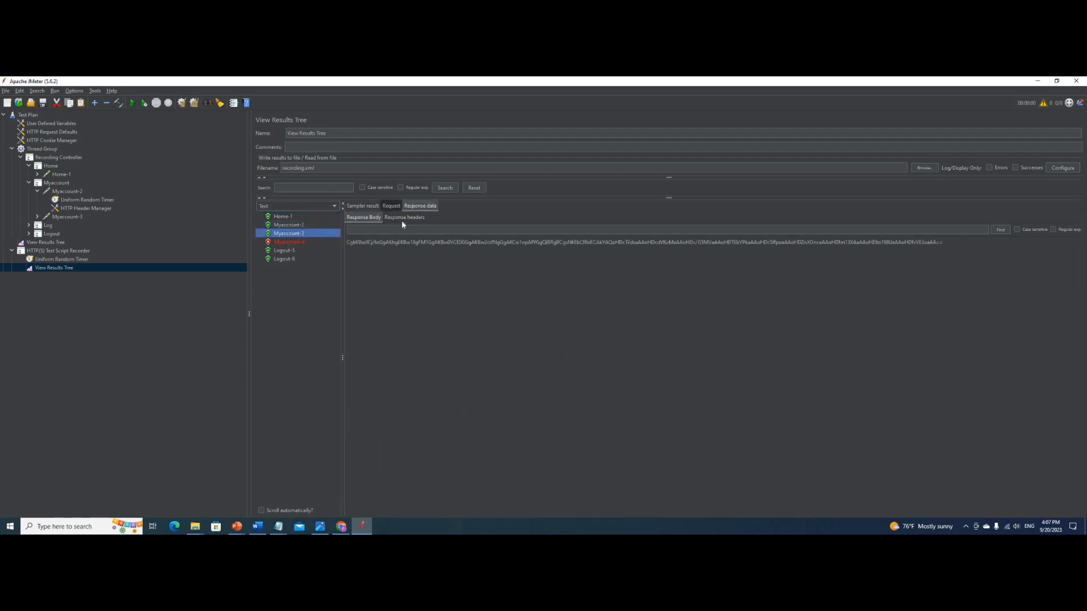
click(283, 251)
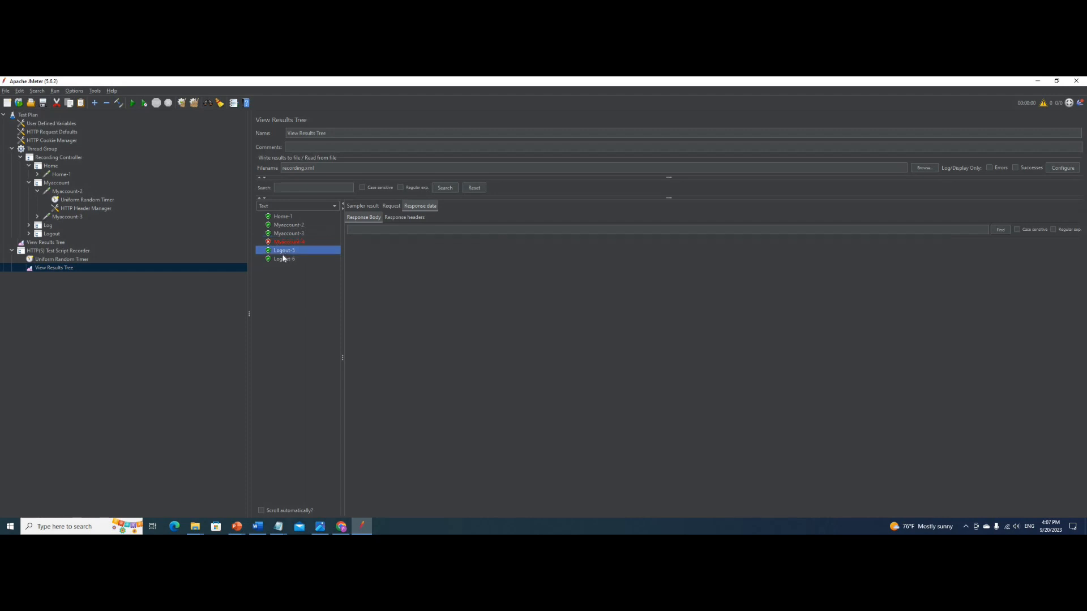
click(282, 260)
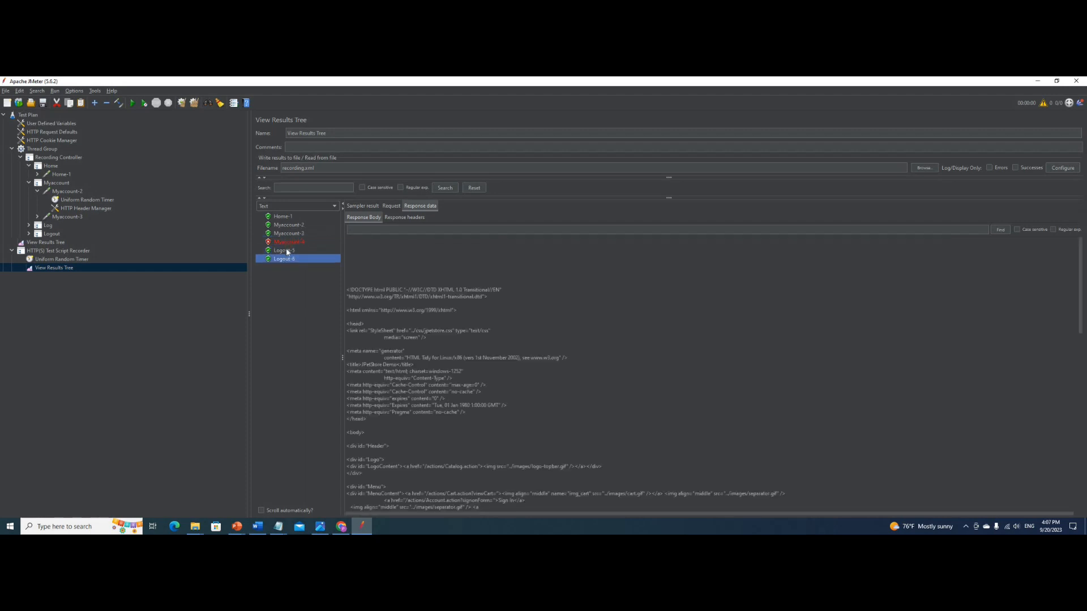